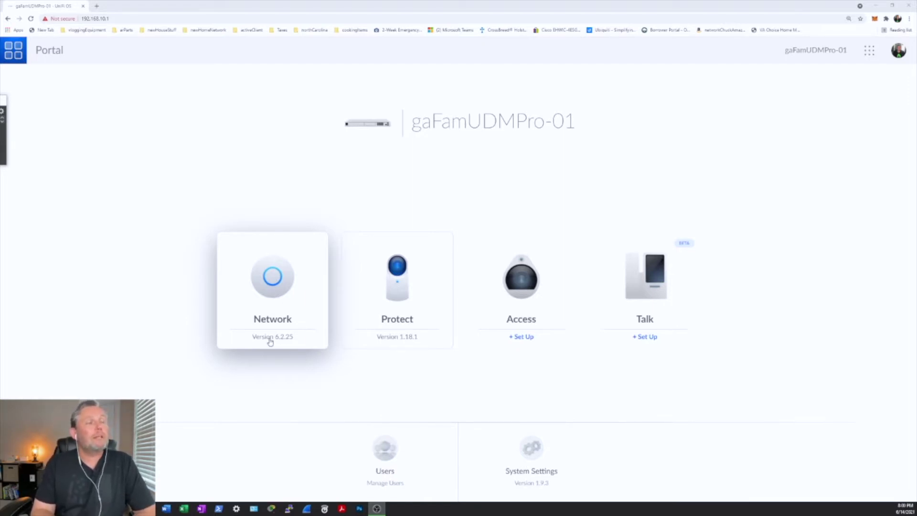
Step: Open the Network application from the UDM Pro portal
{"action": "left_click", "coordinate": [269, 297]}
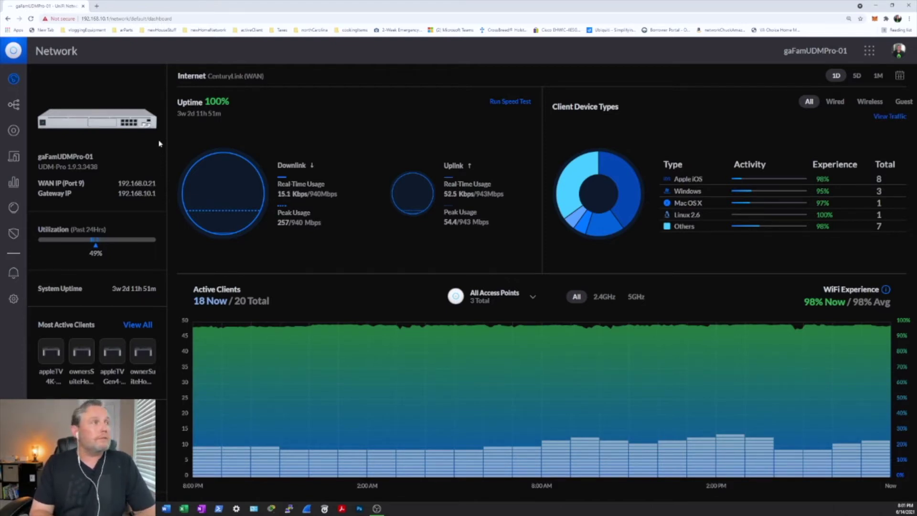
Step: Show the topology map and zoom in until switches, access points and client icons are legible
{"action": "left_click", "coordinate": [14, 104]}
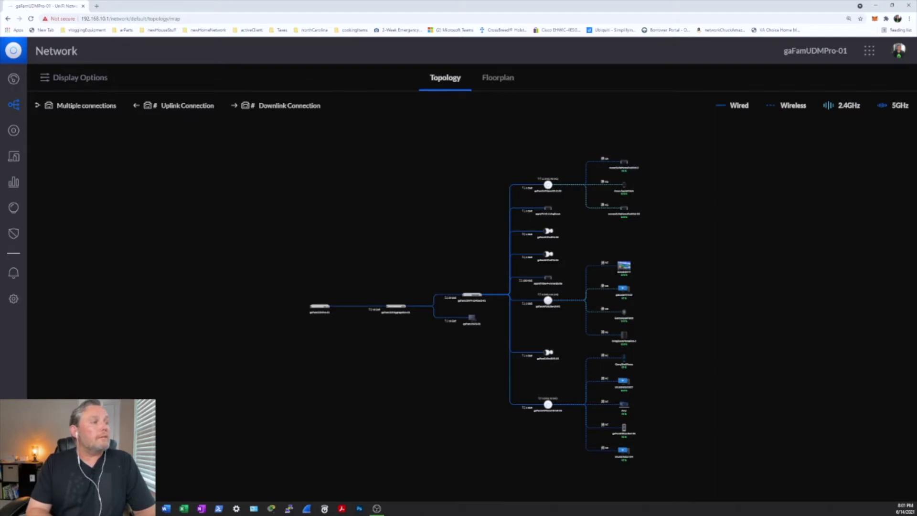
{"action": "scroll", "coordinate": [473, 310], "scroll_direction": "up", "scroll_amount": 3}
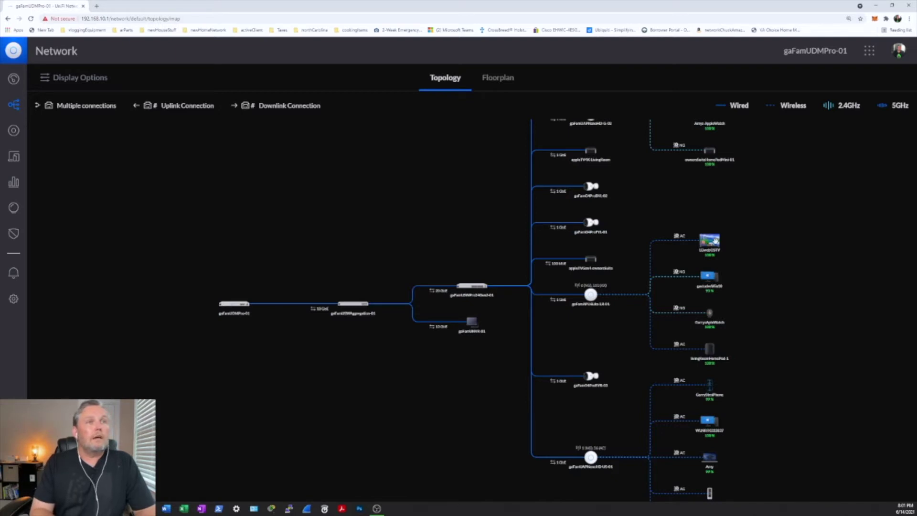
{"action": "scroll", "coordinate": [715, 241], "scroll_direction": "up", "scroll_amount": 2}
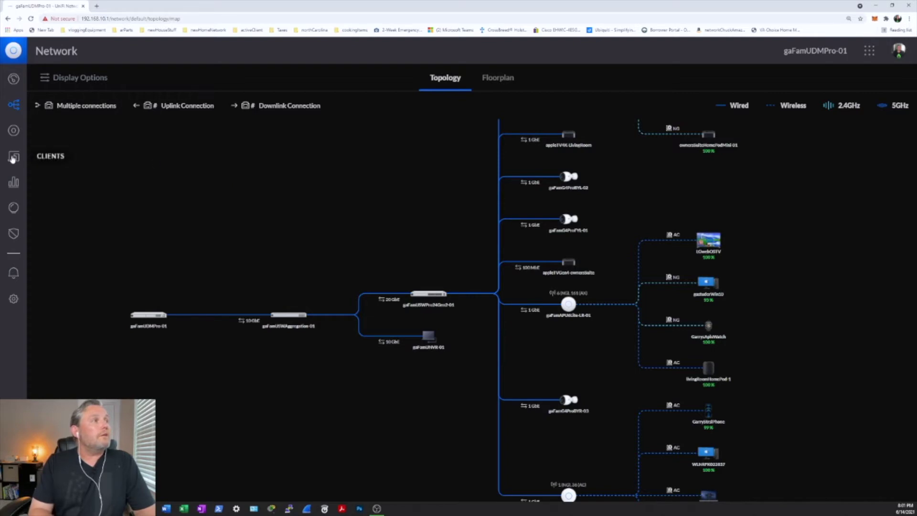
Step: Open the Clients list and view details for ownersSuiteHomePodMini-01
{"action": "left_click", "coordinate": [13, 158]}
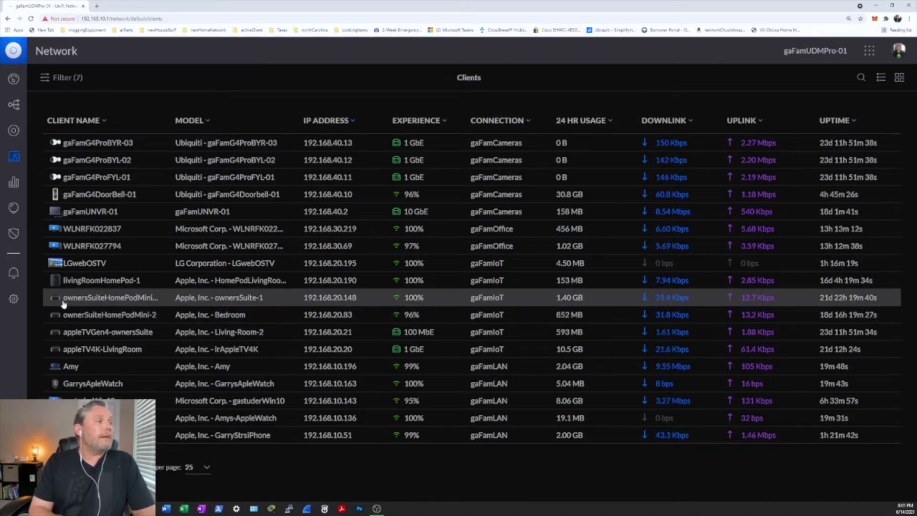
{"action": "left_click", "coordinate": [87, 298]}
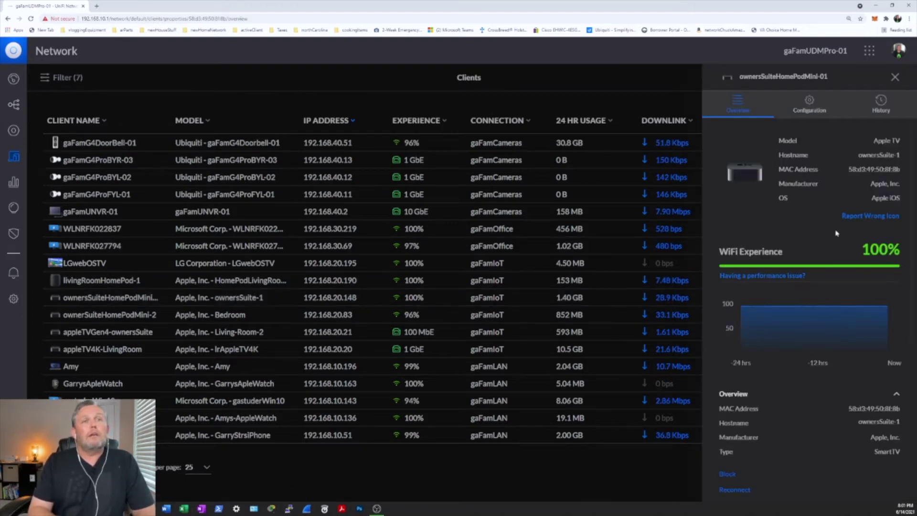
Step: Replace ownersSuiteHomePodMini-01's icon with the Apple HomePod mini image, then return to the topology map
{"action": "left_click", "coordinate": [862, 218]}
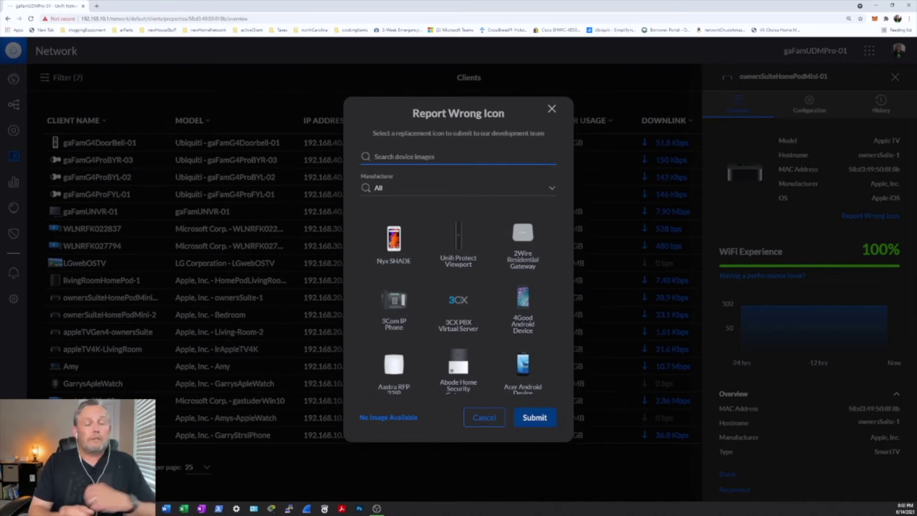
{"action": "type", "text": "homp"}
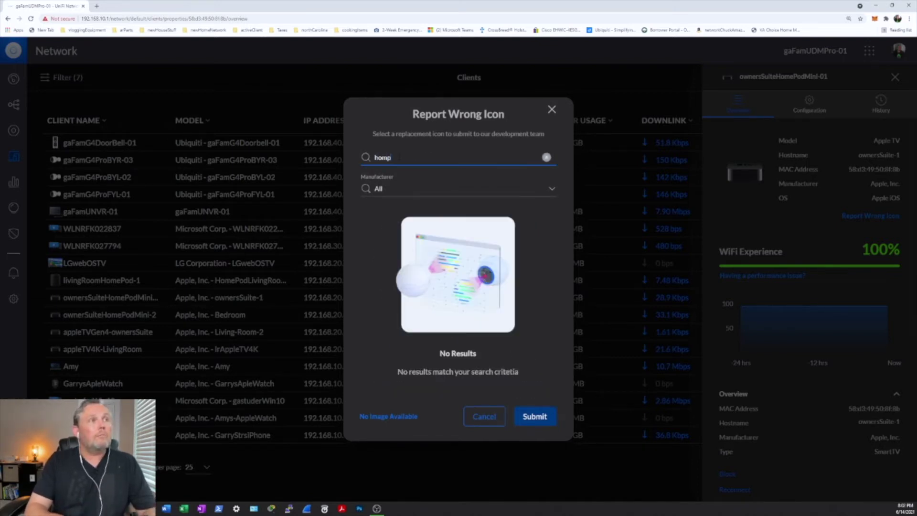
{"action": "key", "text": "BackSpace"}
{"action": "type", "text": "epod"}
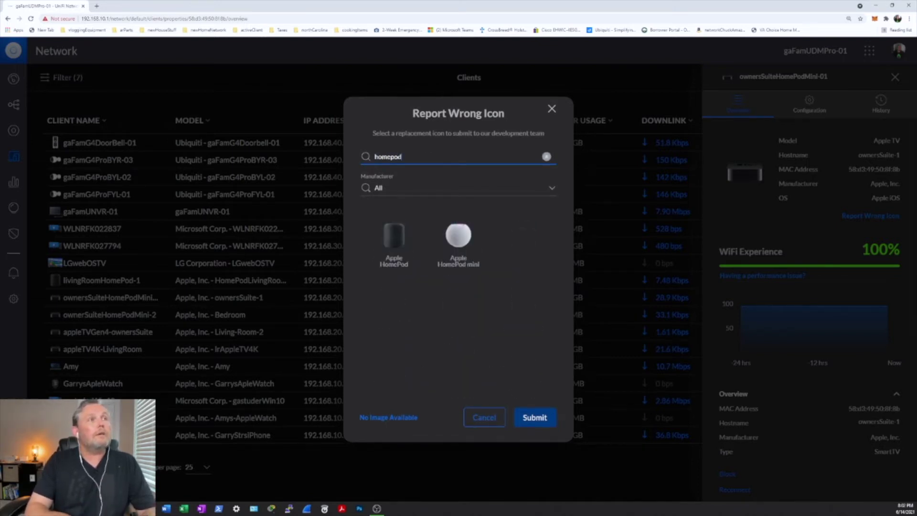
{"action": "left_click", "coordinate": [464, 238]}
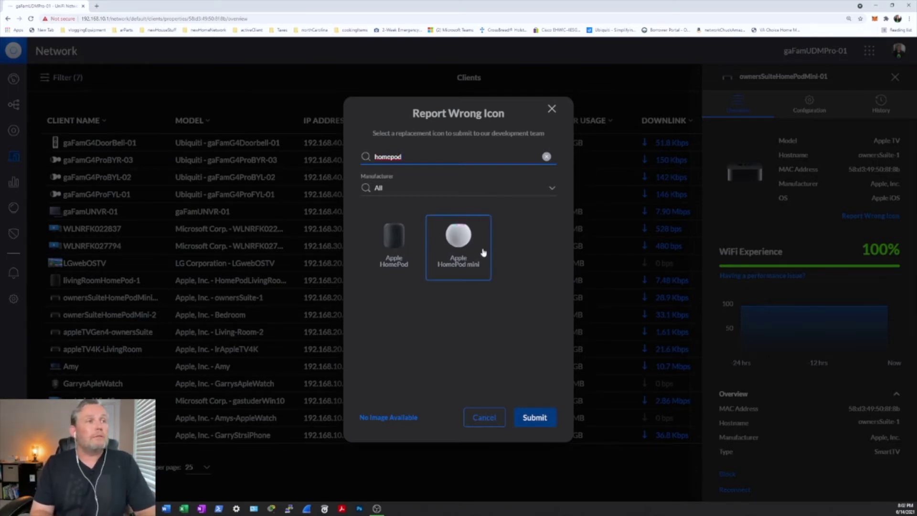
{"action": "left_click", "coordinate": [378, 244]}
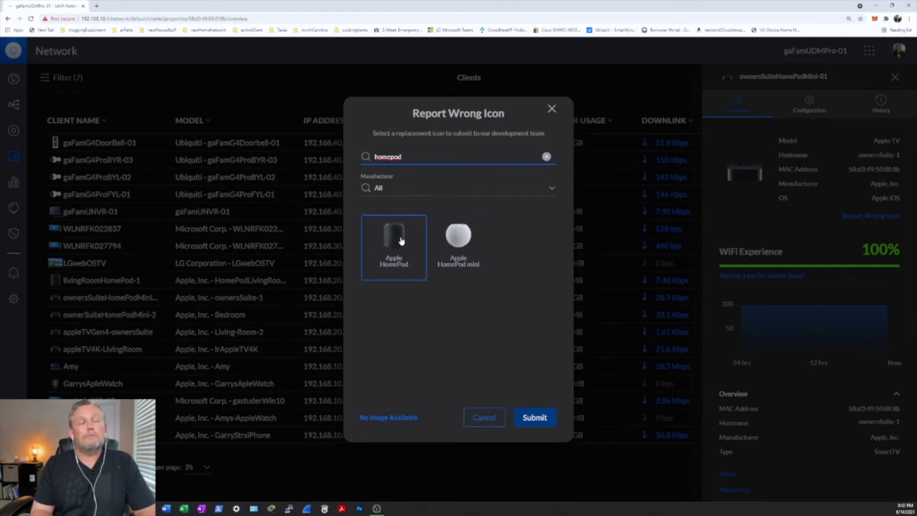
{"action": "left_click", "coordinate": [453, 239]}
{"action": "left_click", "coordinate": [454, 239]}
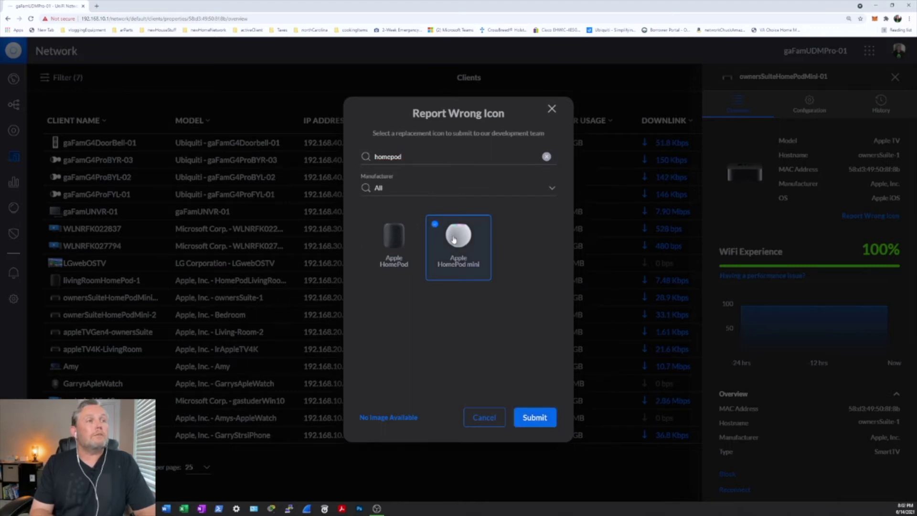
{"action": "left_click", "coordinate": [535, 418]}
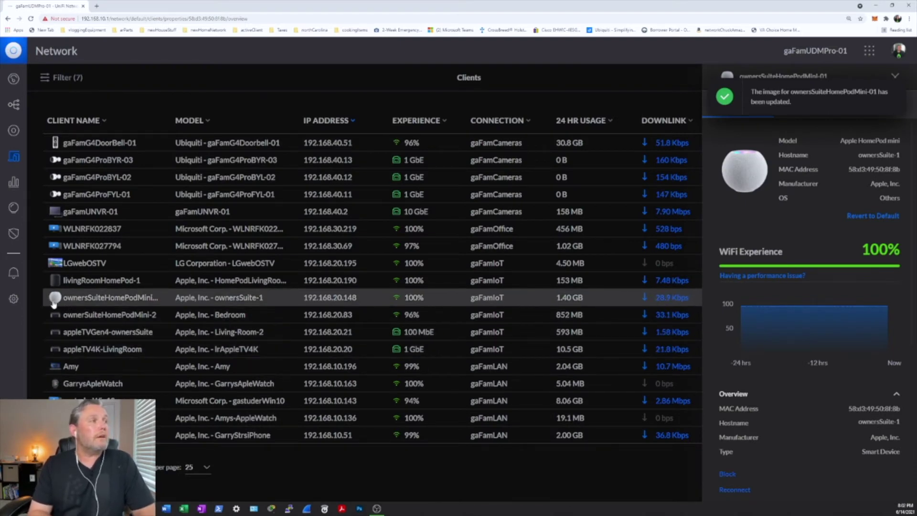
{"action": "left_click", "coordinate": [13, 104]}
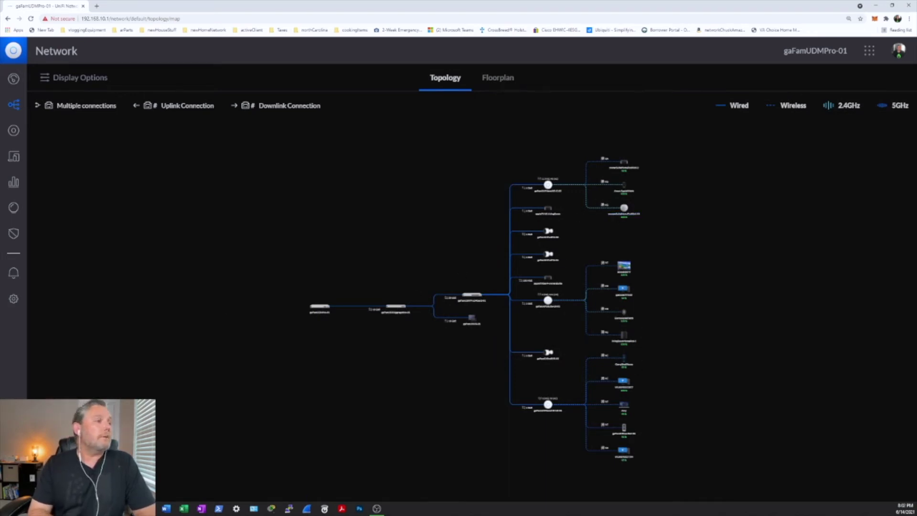
Step: Zoom and pan the topology map to the HomePod mini node under gaFamUAPNanoHD-G-02
{"action": "scroll", "coordinate": [472, 310], "scroll_direction": "up", "scroll_amount": 5}
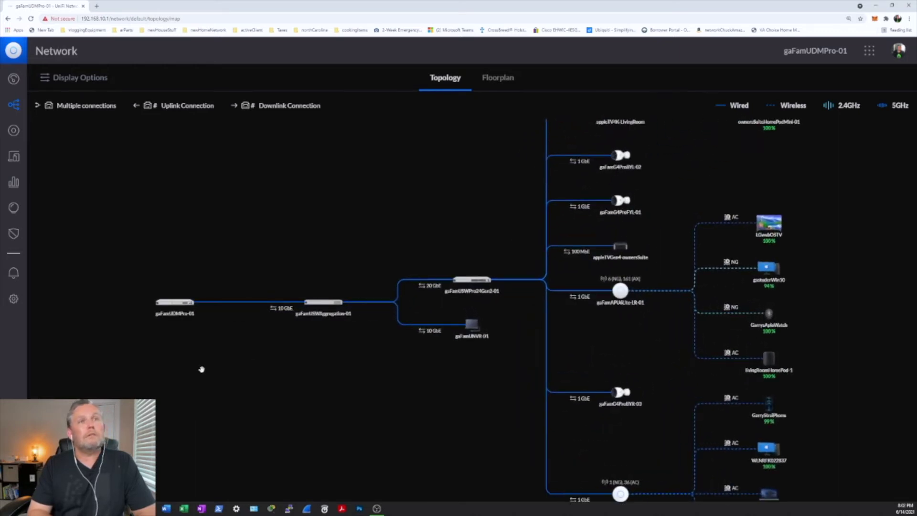
{"action": "left_click_drag", "start_coordinate": [328, 354], "coordinate": [257, 403]}
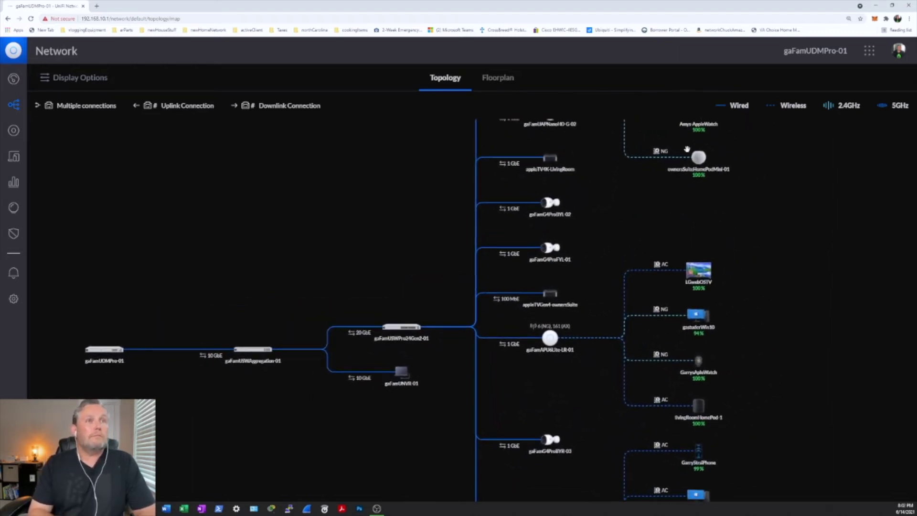
Step: Submit a No Image Available report for ownerSuiteHomePodMini-2 as an Apple HomePod Mini
{"action": "left_click", "coordinate": [14, 155]}
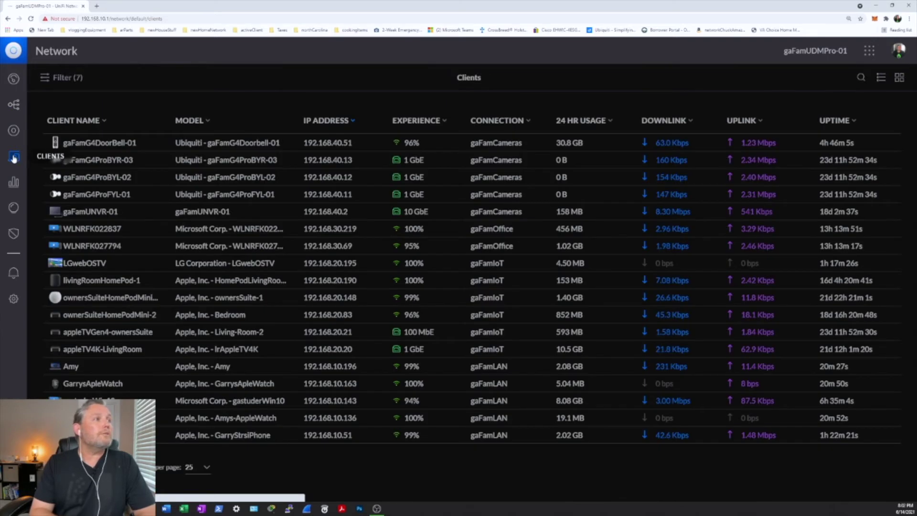
{"action": "left_click", "coordinate": [122, 316]}
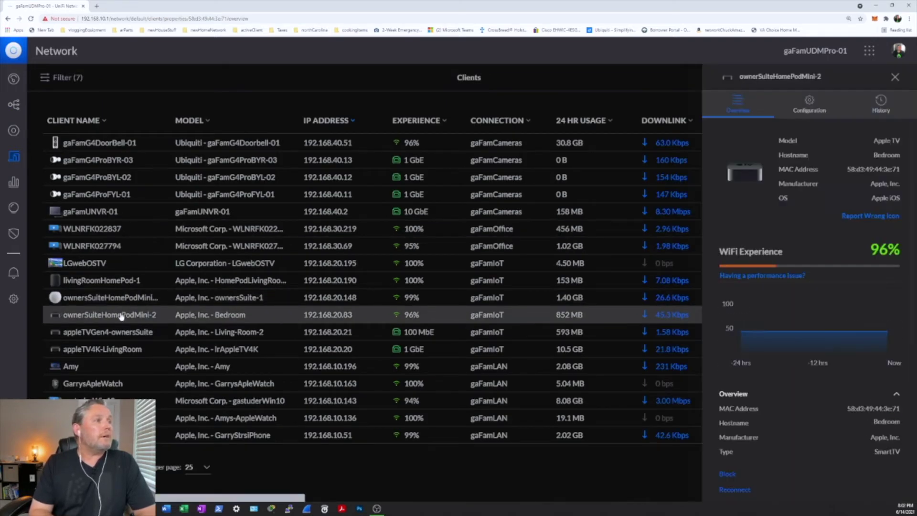
{"action": "left_click", "coordinate": [856, 215]}
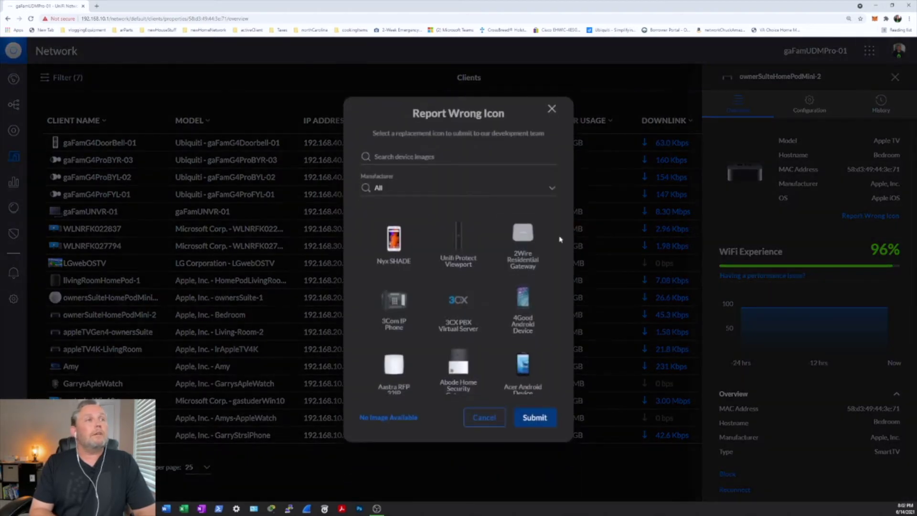
{"action": "left_click", "coordinate": [386, 418]}
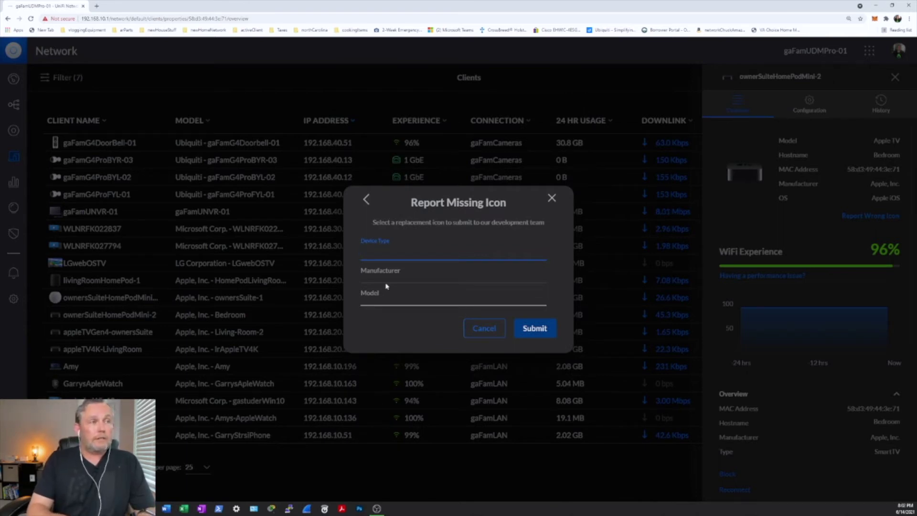
{"action": "type", "text": "HomePod"}
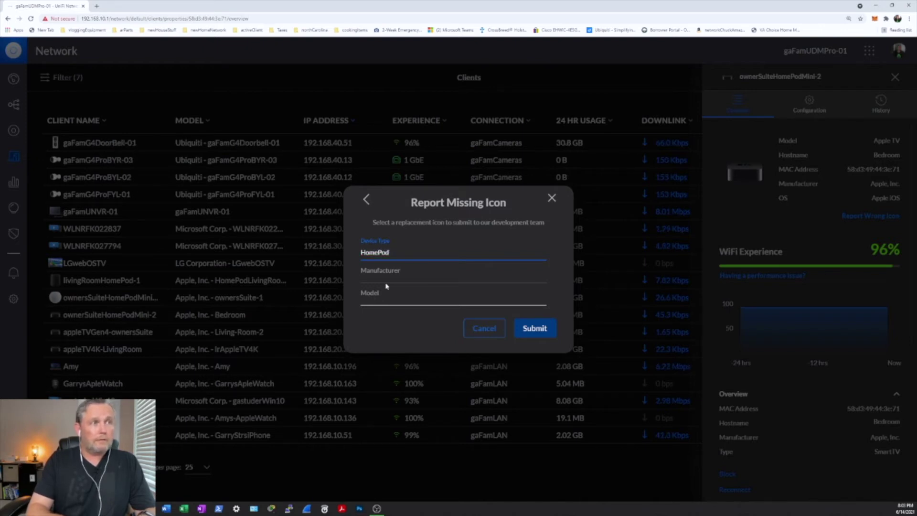
{"action": "type", "text": " Mini"}
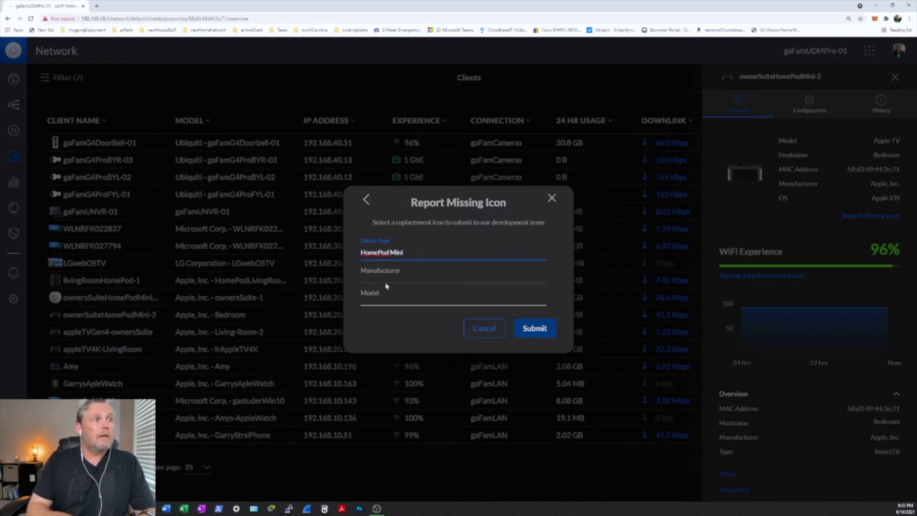
{"action": "left_click", "coordinate": [385, 272]}
{"action": "type", "text": "Apple"}
{"action": "left_click", "coordinate": [382, 297]}
{"action": "type", "text": "HomePod Mini"}
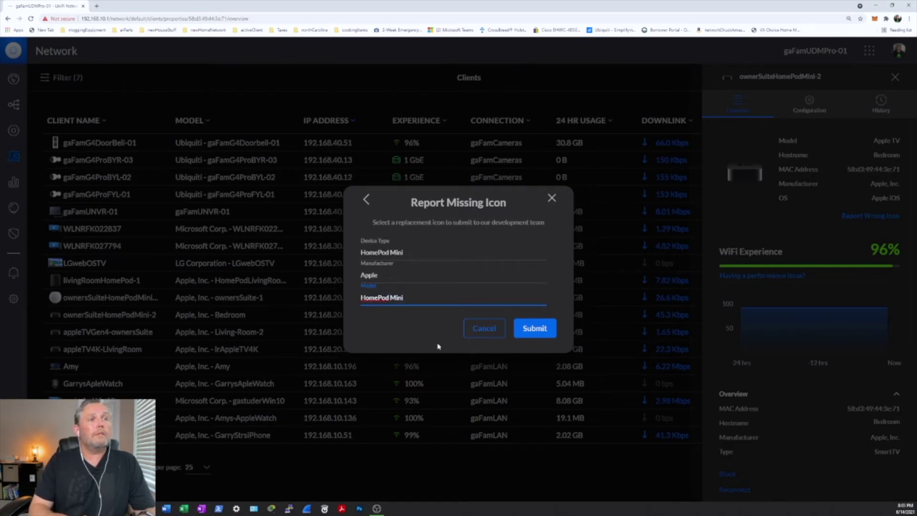
{"action": "left_click", "coordinate": [534, 334]}
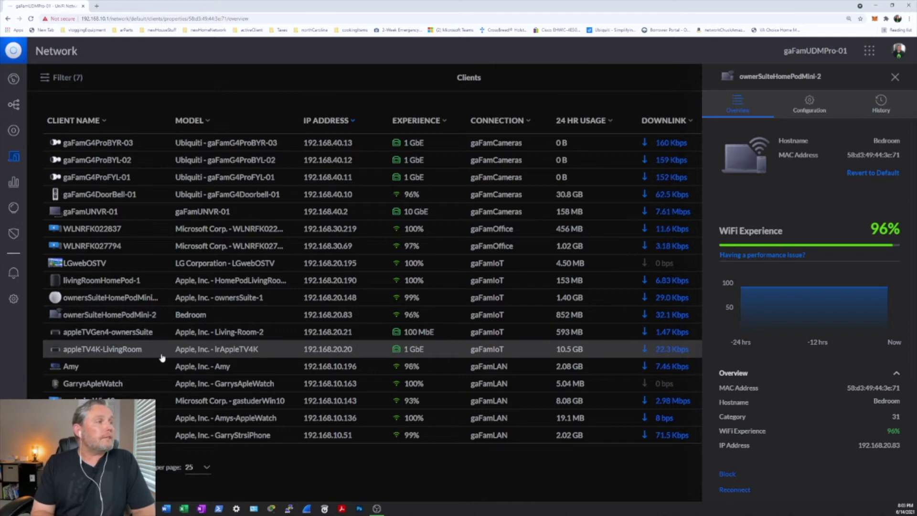
Step: Change the MacBook client's icon to Apple Macbook Pro 13" - 2021
{"action": "left_click", "coordinate": [80, 367]}
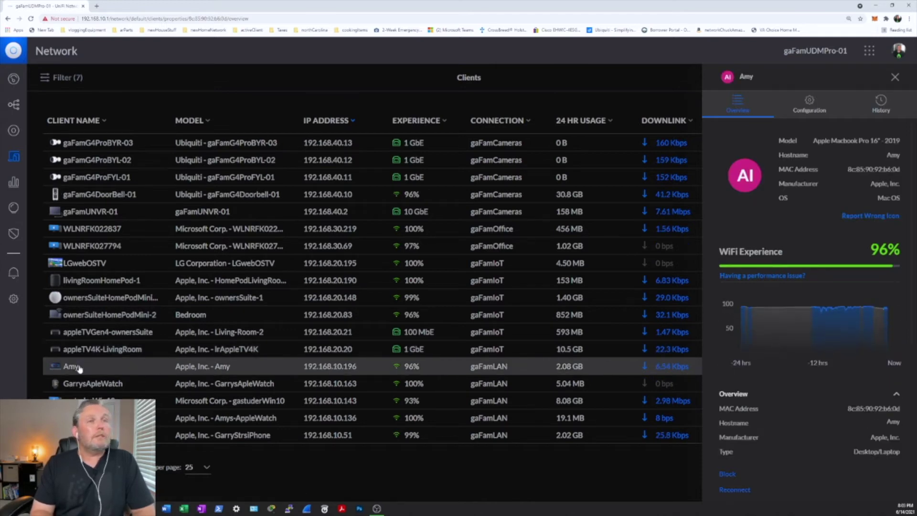
{"action": "left_click", "coordinate": [860, 217]}
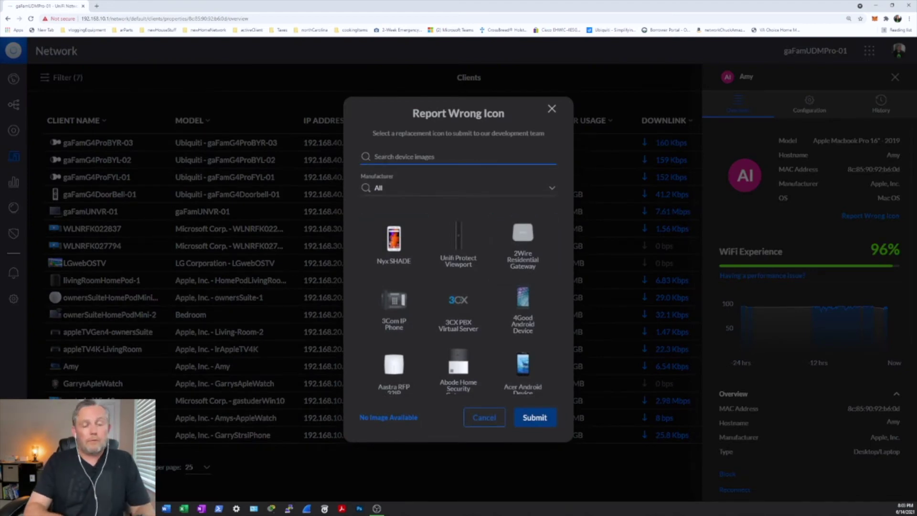
{"action": "type", "text": "macb"}
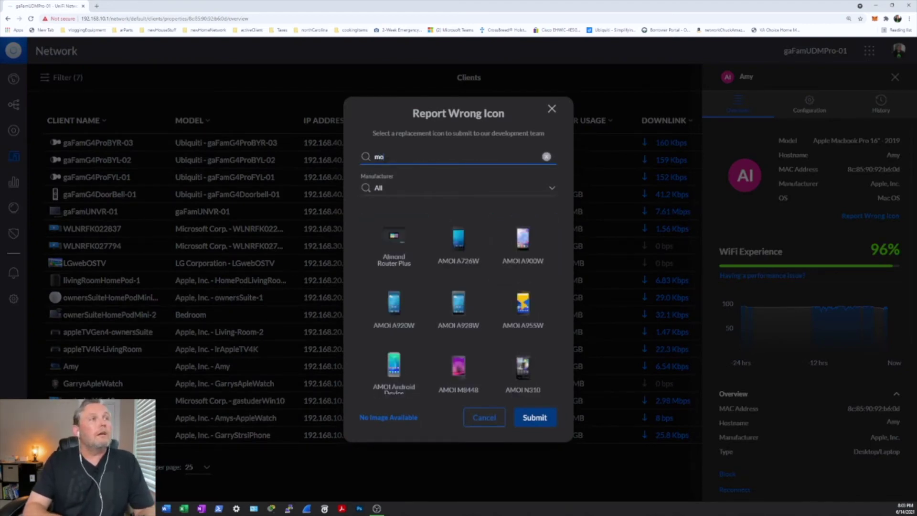
{"action": "type", "text": "oo"}
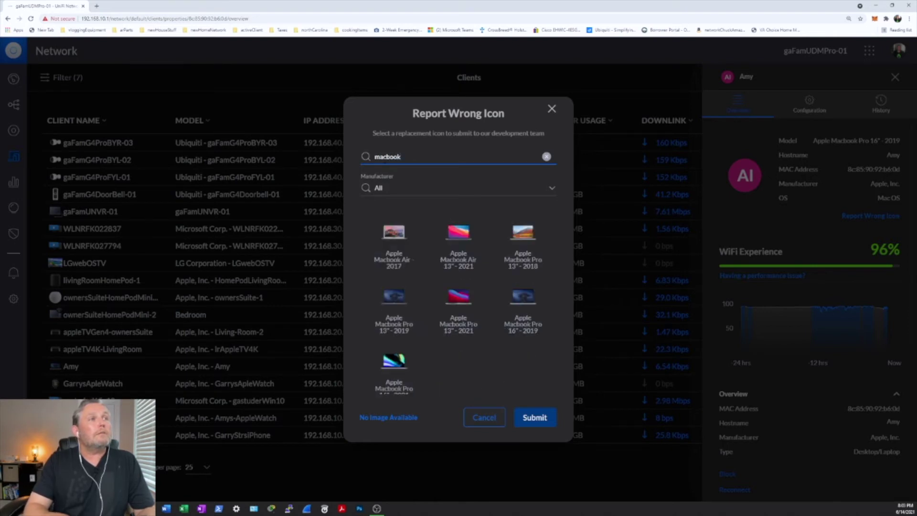
{"action": "type", "text": "k"}
{"action": "left_click", "coordinate": [460, 227]}
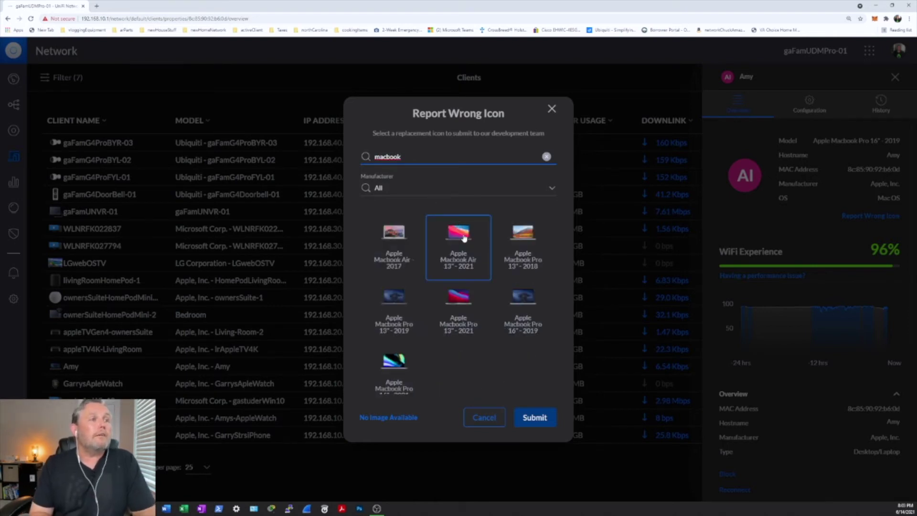
{"action": "left_click", "coordinate": [464, 310]}
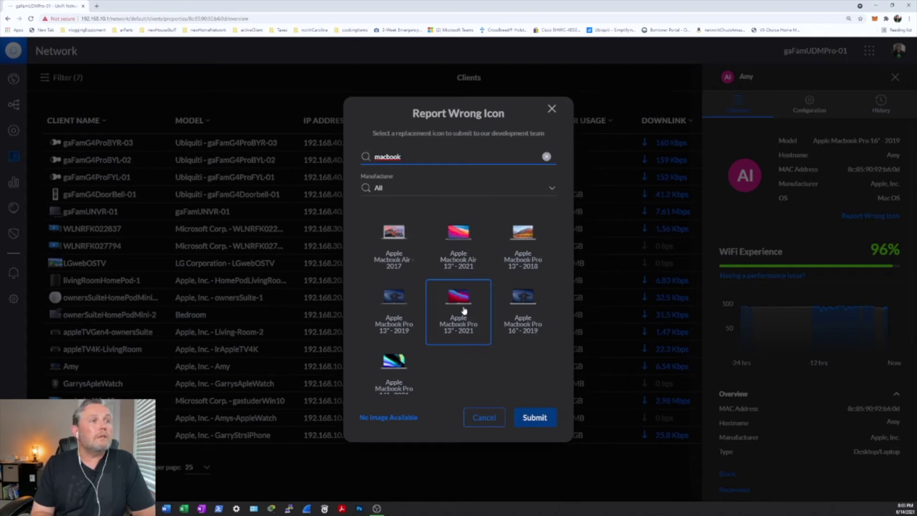
{"action": "left_click", "coordinate": [463, 311]}
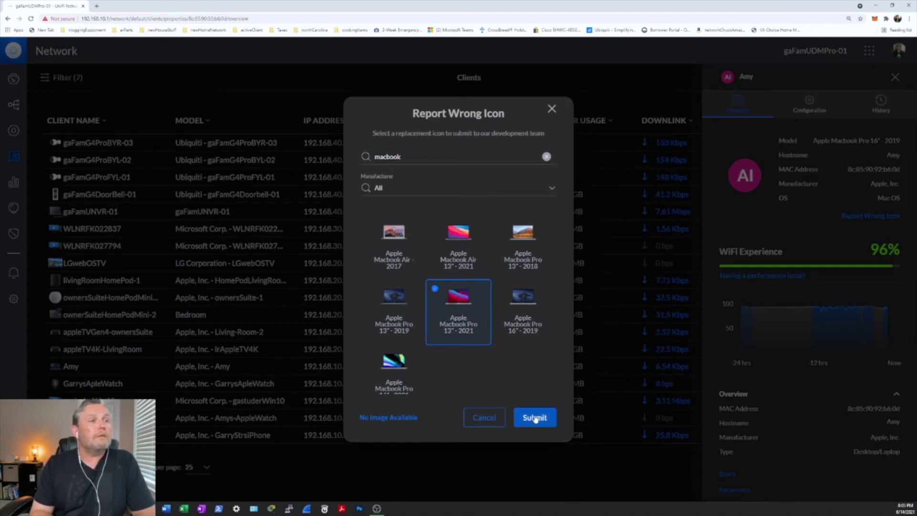
{"action": "left_click", "coordinate": [534, 418]}
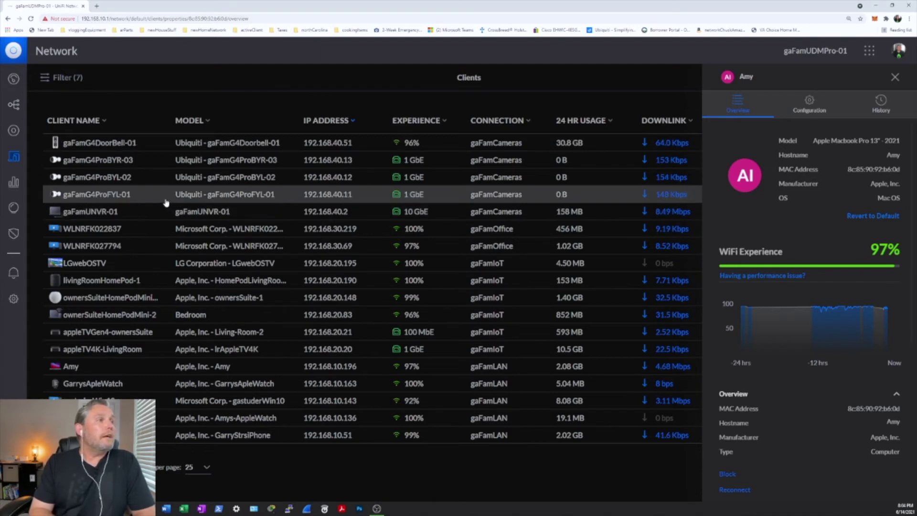
Step: Start a wrong-icon report for camera gaFamG4ProFYL-01 and browse manufacturers, leaving All selected
{"action": "left_click", "coordinate": [166, 203]}
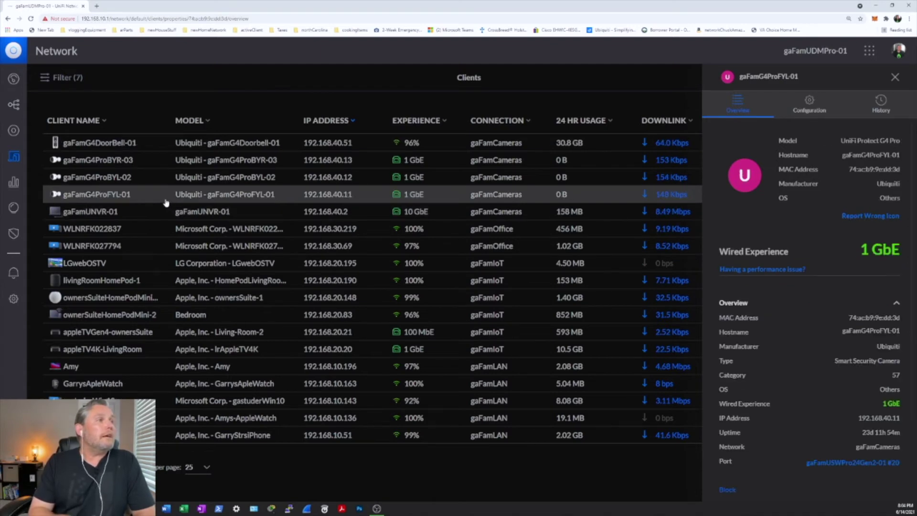
{"action": "left_click", "coordinate": [848, 215]}
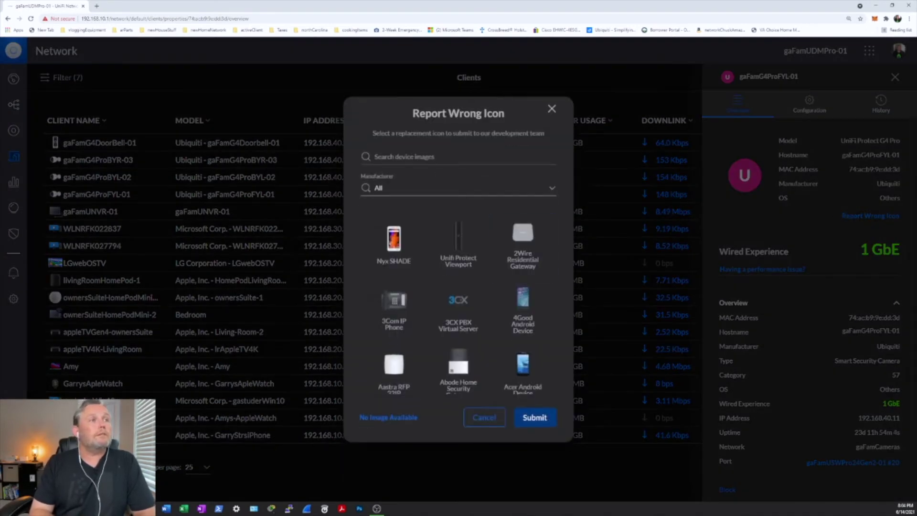
{"action": "left_click", "coordinate": [551, 190]}
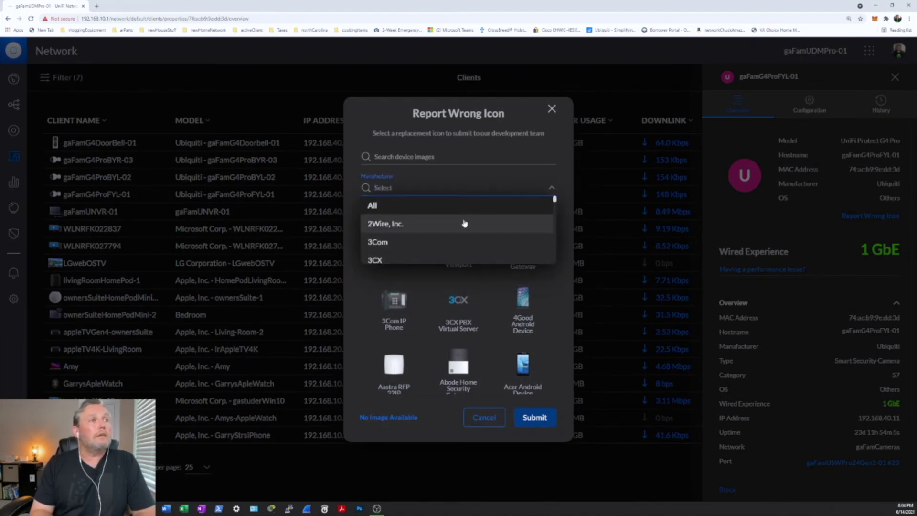
{"action": "scroll", "coordinate": [464, 223], "scroll_direction": "down", "scroll_amount": 10}
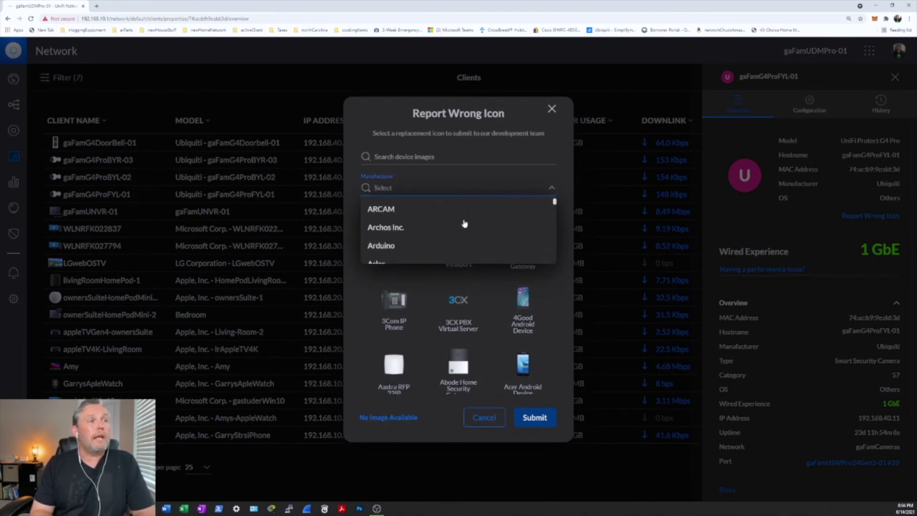
{"action": "scroll", "coordinate": [464, 223], "scroll_direction": "down", "scroll_amount": 15}
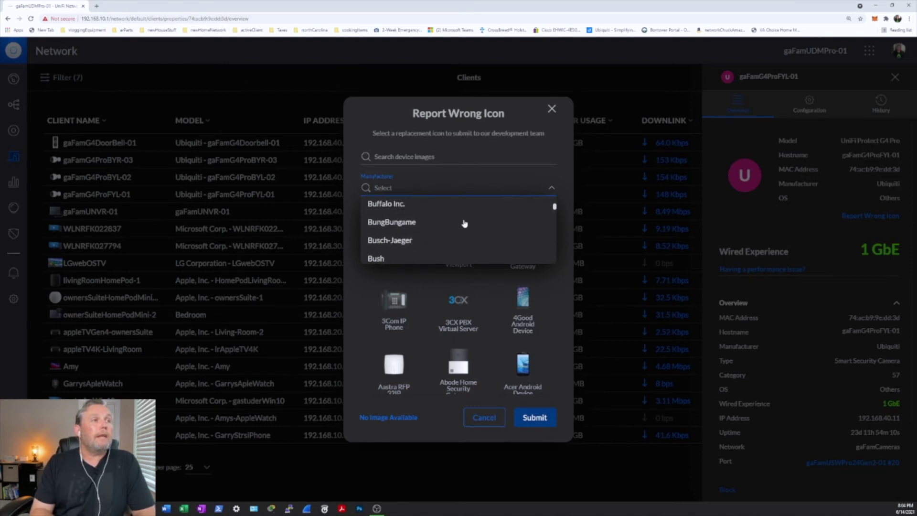
{"action": "scroll", "coordinate": [464, 223], "scroll_direction": "down", "scroll_amount": 15}
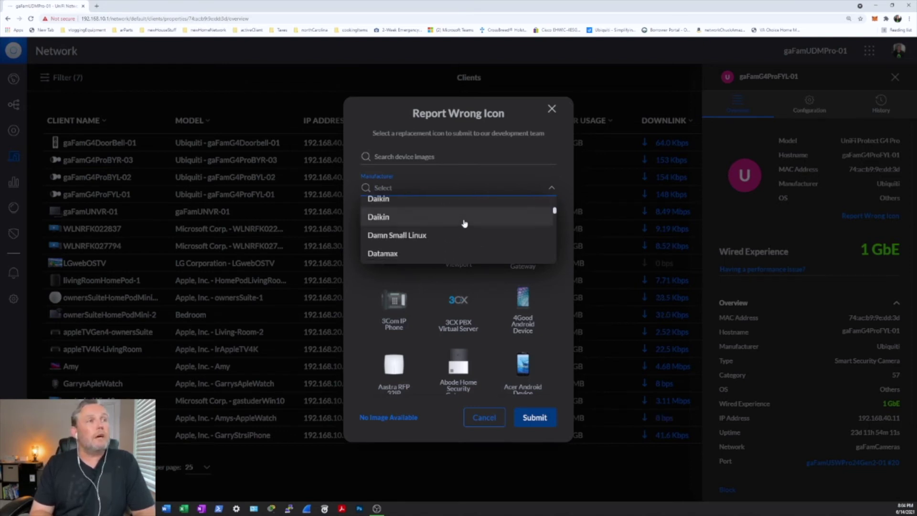
{"action": "scroll", "coordinate": [464, 223], "scroll_direction": "down", "scroll_amount": 15}
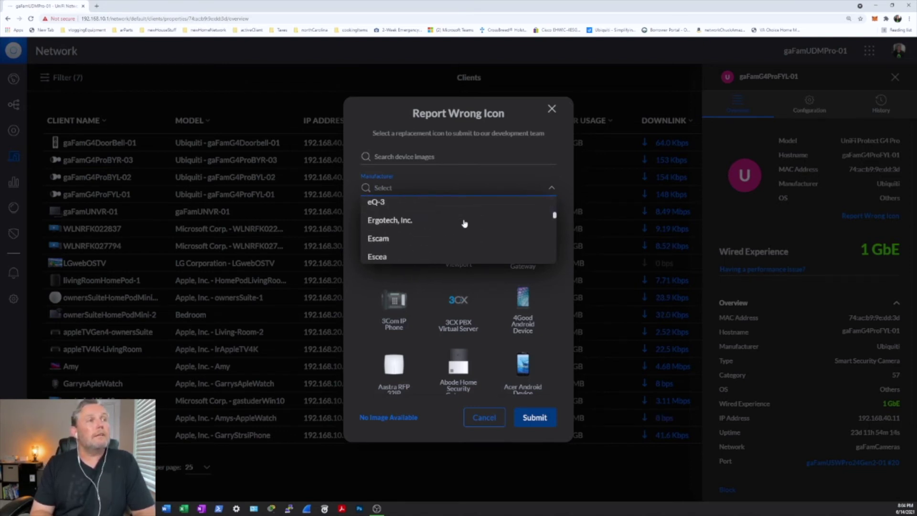
{"action": "scroll", "coordinate": [464, 223], "scroll_direction": "down", "scroll_amount": 15}
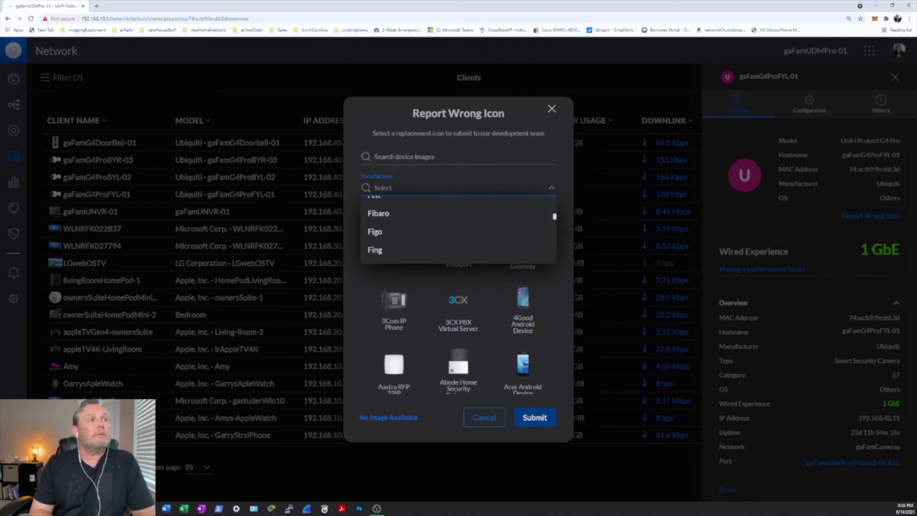
{"action": "left_click", "coordinate": [517, 147]}
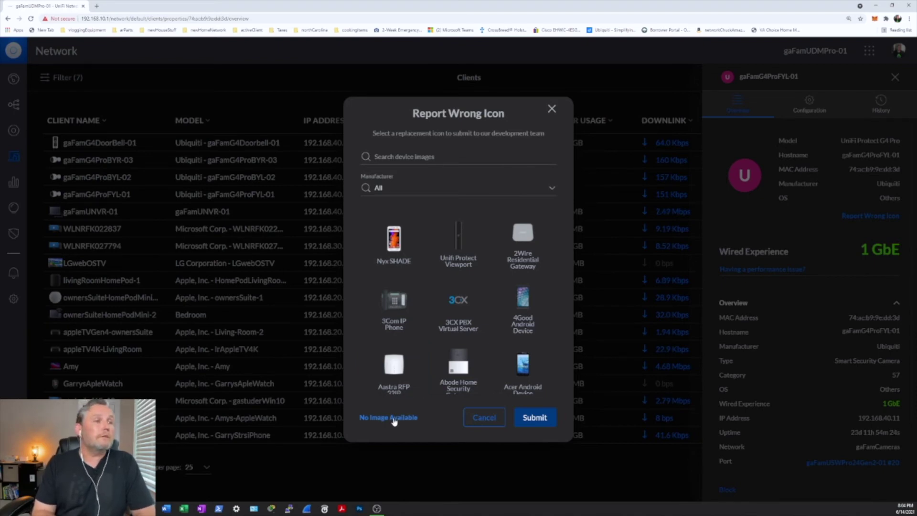
Step: Discard the icon report and deactivate the New User Interface in System Settings
{"action": "left_click", "coordinate": [551, 110]}
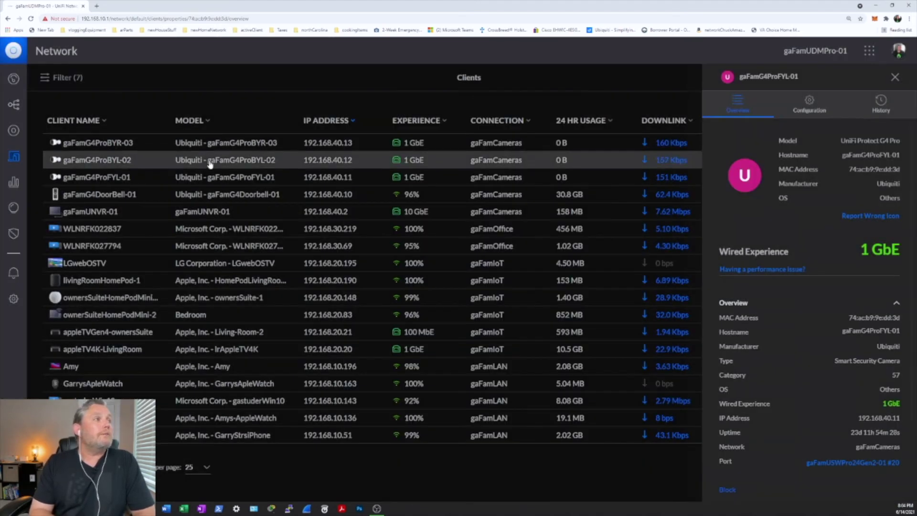
{"action": "left_click", "coordinate": [11, 303]}
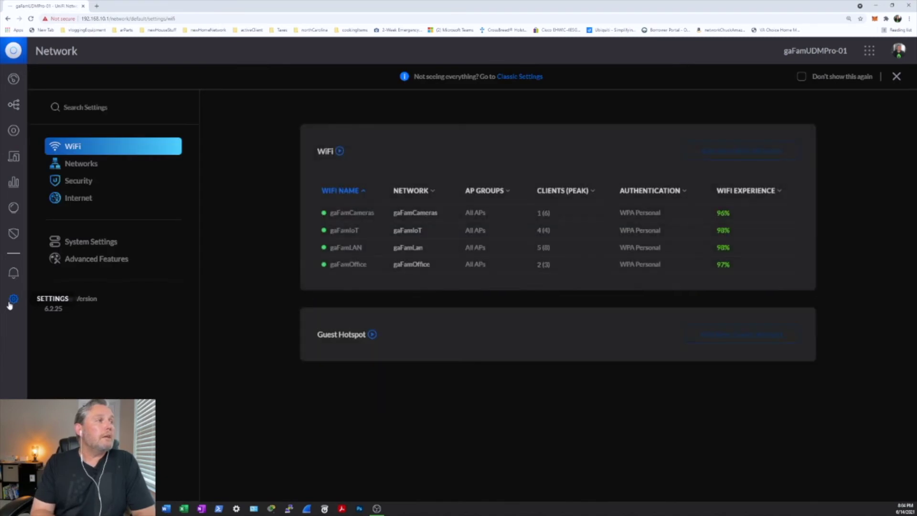
{"action": "left_click", "coordinate": [94, 242]}
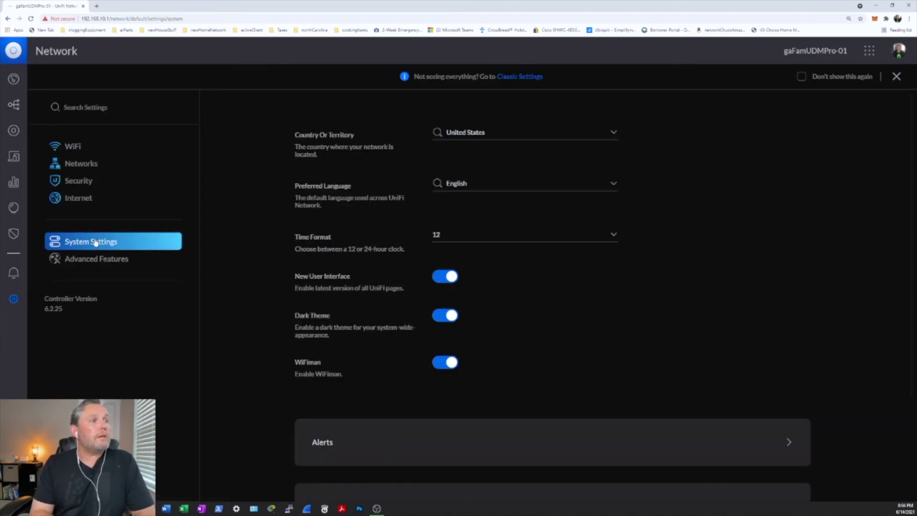
{"action": "left_click", "coordinate": [444, 276]}
{"action": "left_click", "coordinate": [518, 308]}
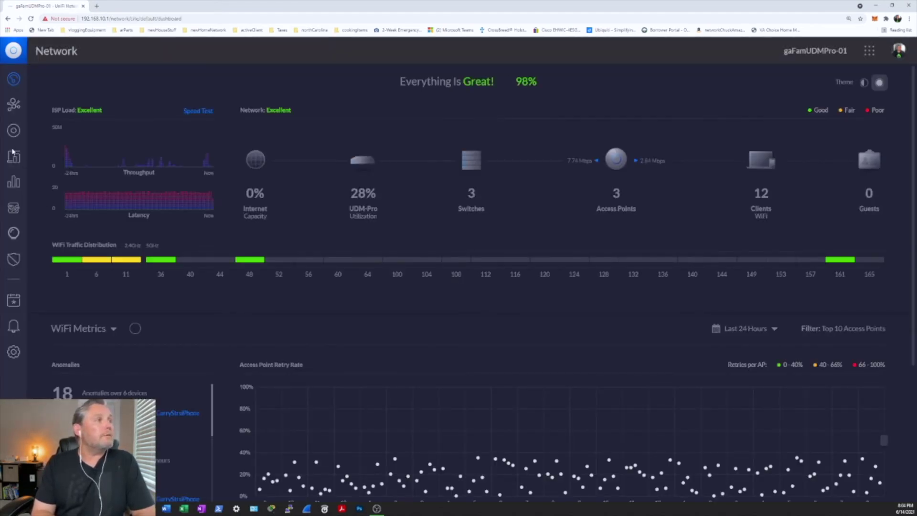
Step: Show the classic Topology view, then the Clients list of all 18 devices
{"action": "left_click", "coordinate": [13, 103]}
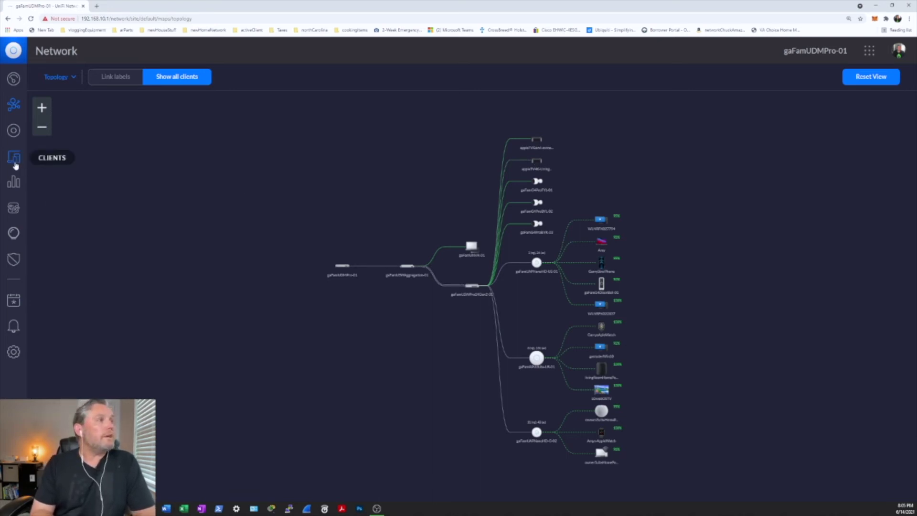
{"action": "left_click", "coordinate": [14, 159]}
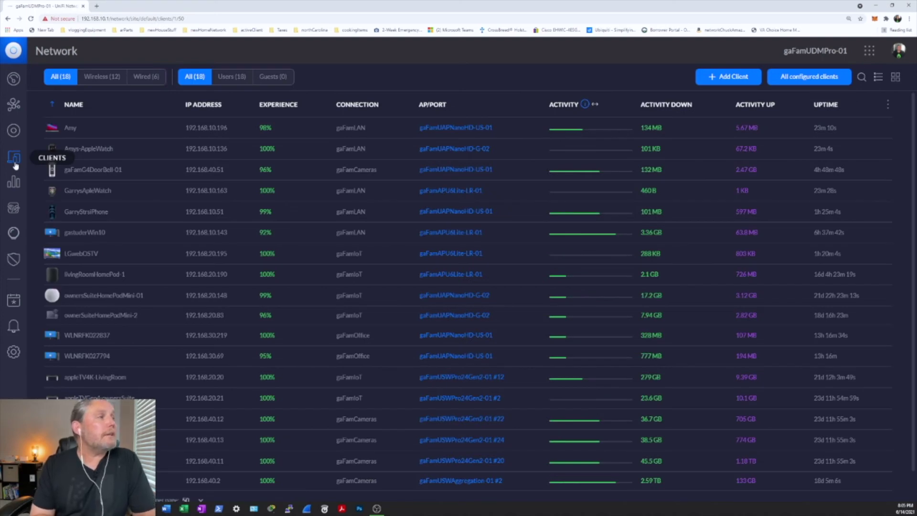
Step: Revert the Apple Watch client's user-submitted device icon so its fingerprint falls back to Apple OS
{"action": "left_click", "coordinate": [83, 151]}
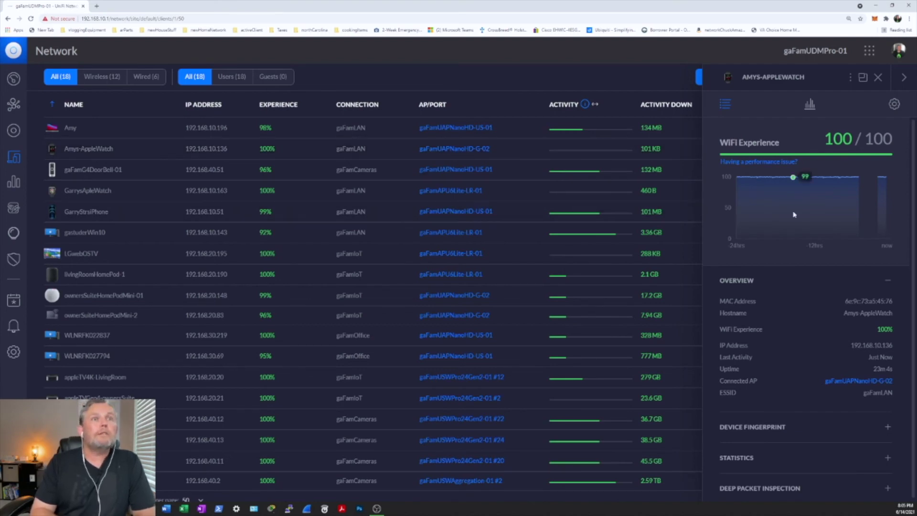
{"action": "left_click", "coordinate": [755, 428]}
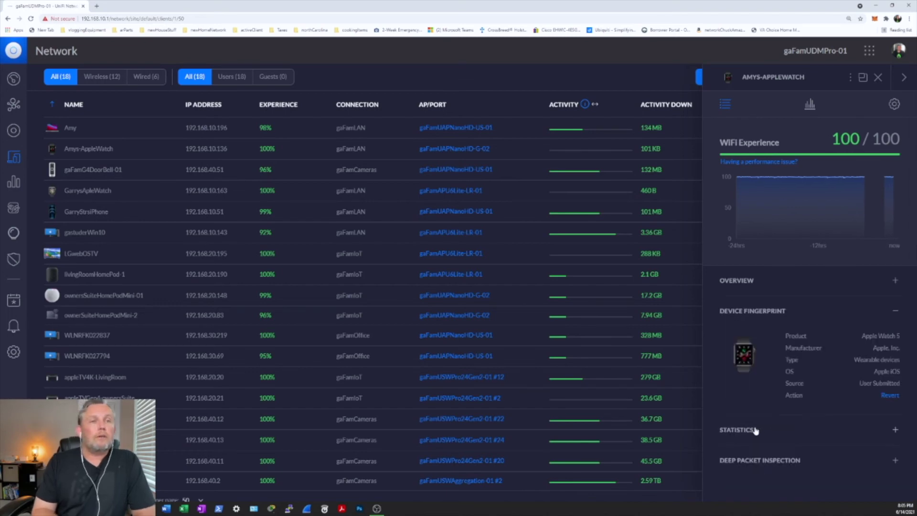
{"action": "left_click", "coordinate": [890, 396]}
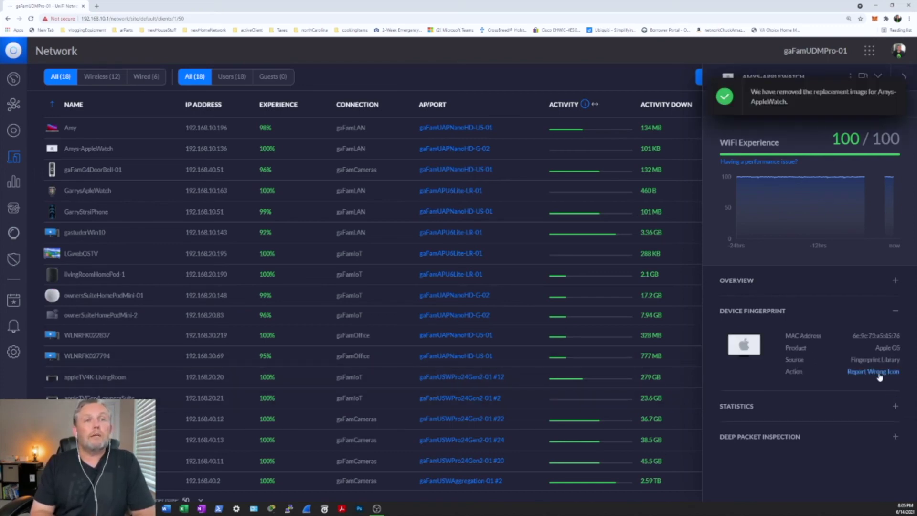
Step: Report the watch's wrong icon, search 'apple watch', and submit the Apple Watch 5 icon
{"action": "left_click", "coordinate": [878, 373]}
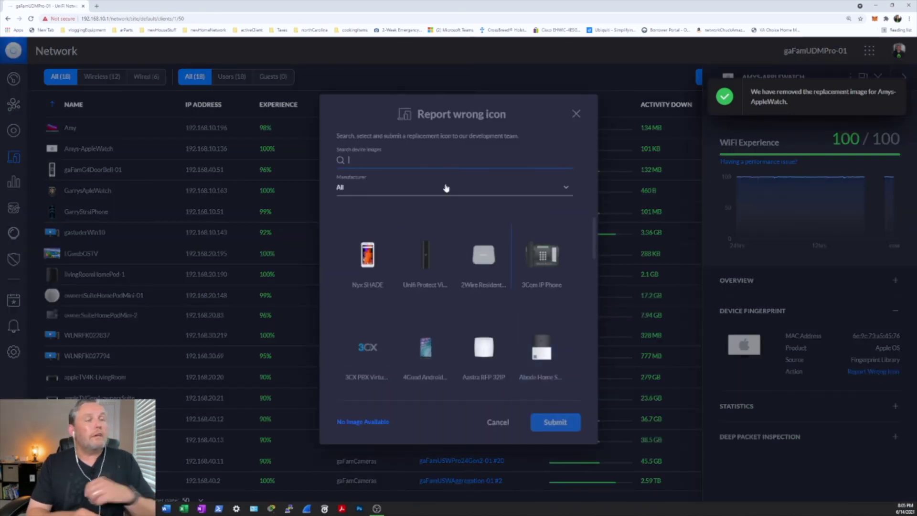
{"action": "type", "text": "f"}
{"action": "type", "text": "ap"}
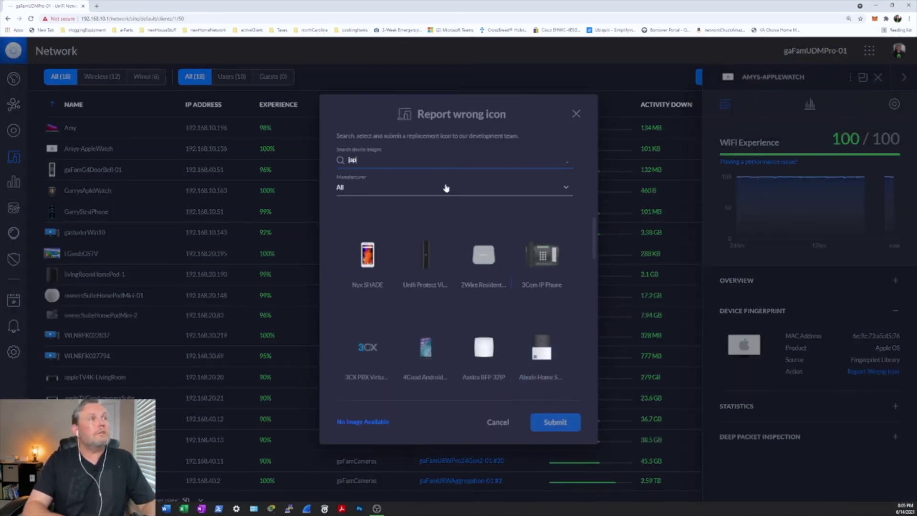
{"action": "type", "text": "apple"}
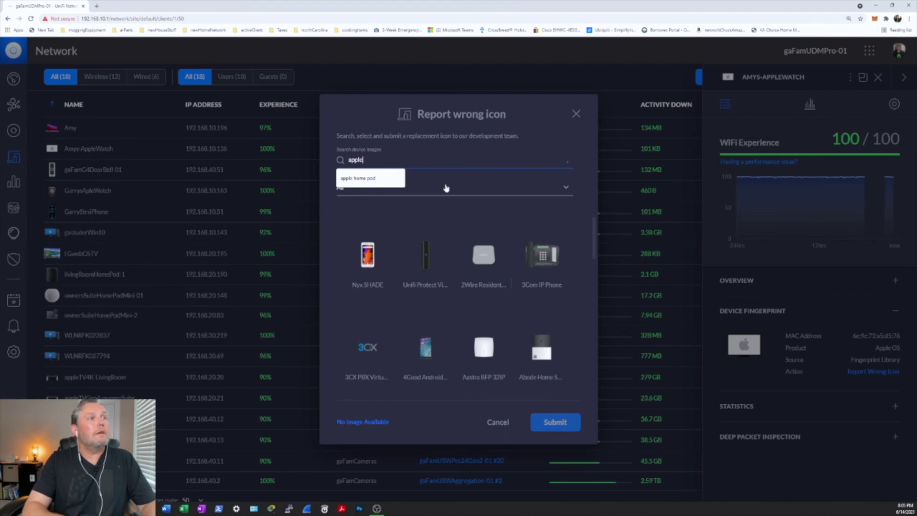
{"action": "type", "text": " watch"}
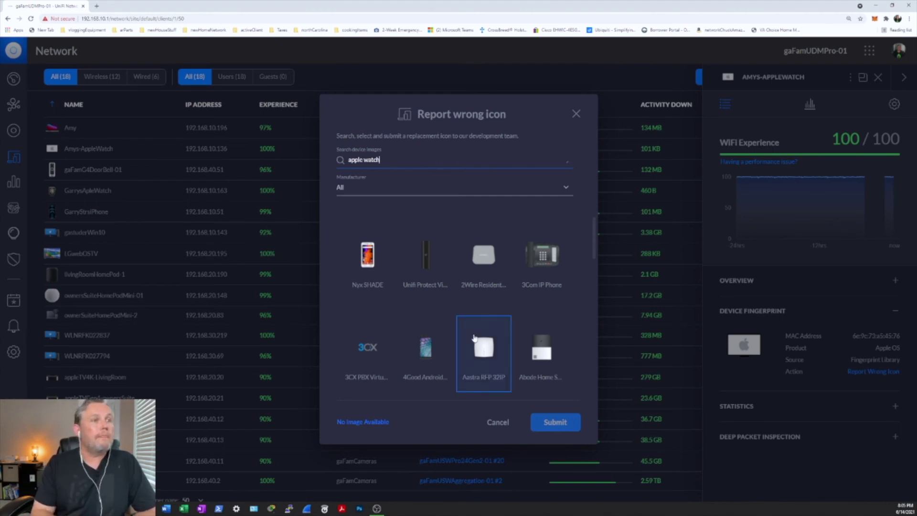
{"action": "left_click", "coordinate": [395, 160]}
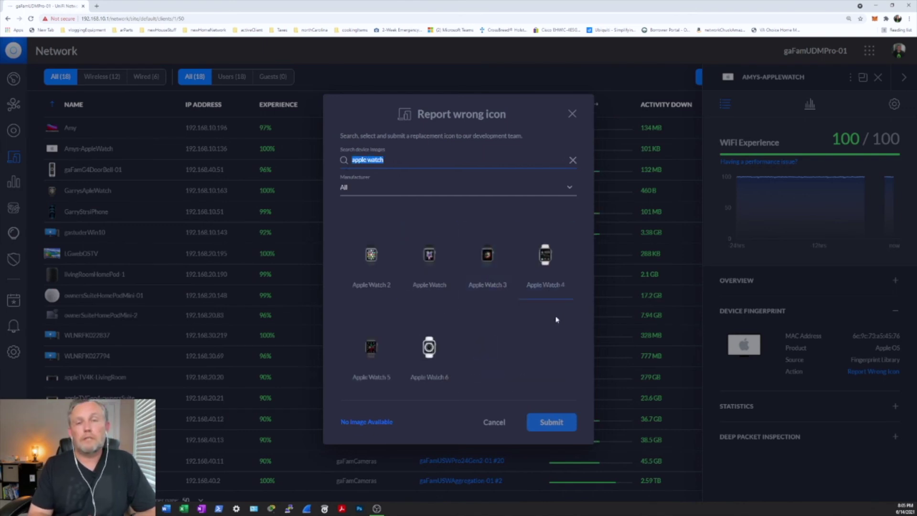
{"action": "left_click", "coordinate": [410, 160]}
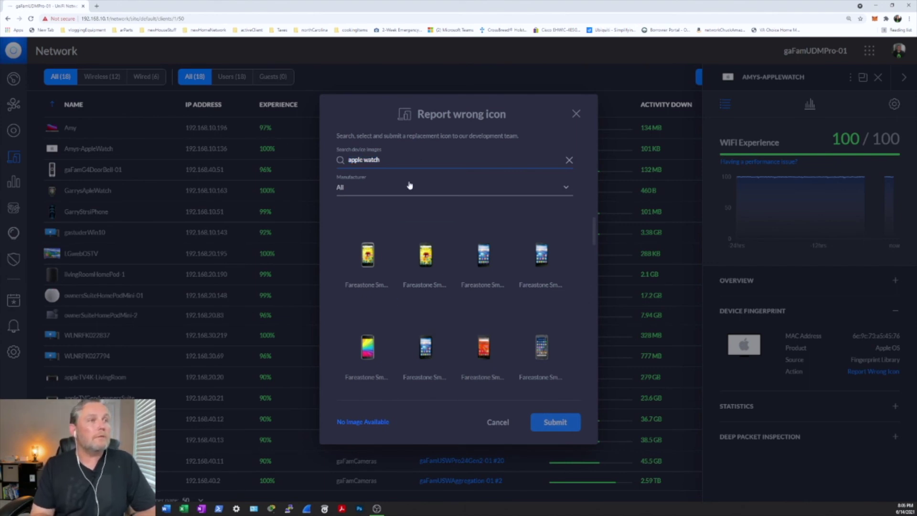
{"action": "left_click_drag", "start_coordinate": [395, 162], "coordinate": [335, 172]}
{"action": "key", "text": "BackSpace"}
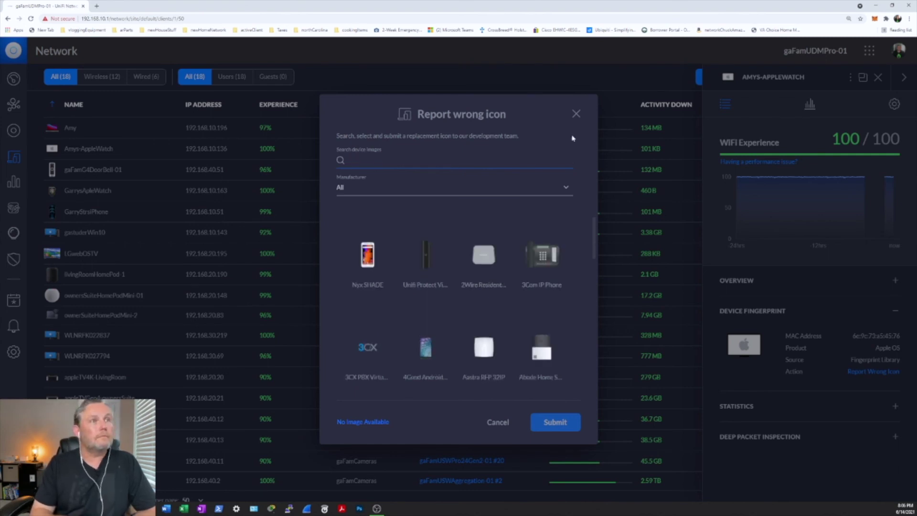
{"action": "type", "text": "apple"}
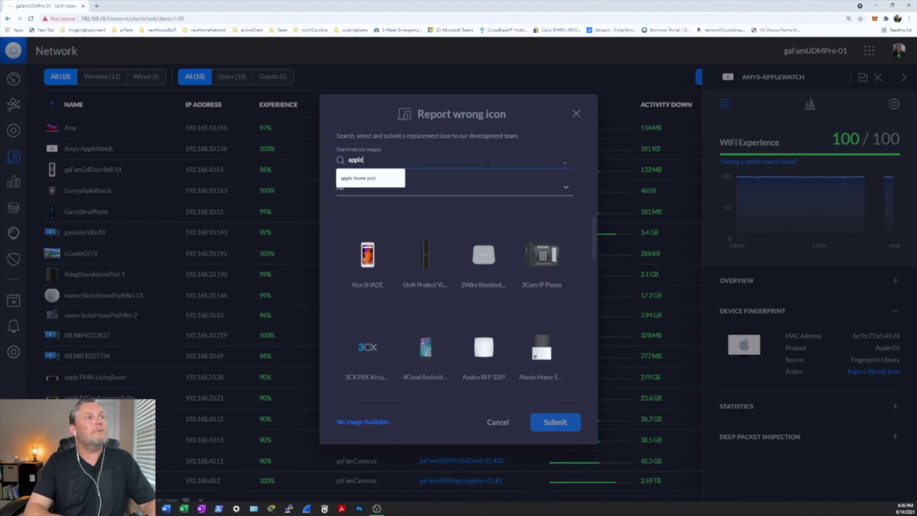
{"action": "type", "text": " watch"}
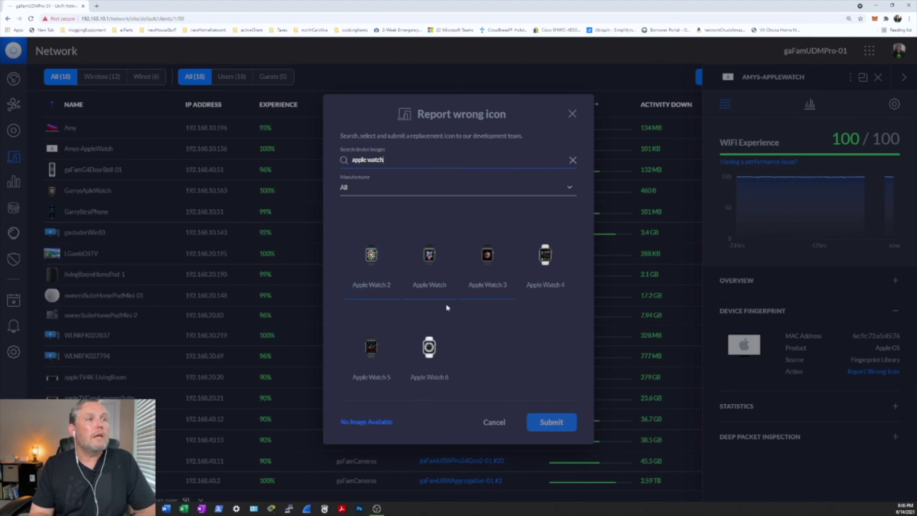
{"action": "left_click", "coordinate": [369, 349]}
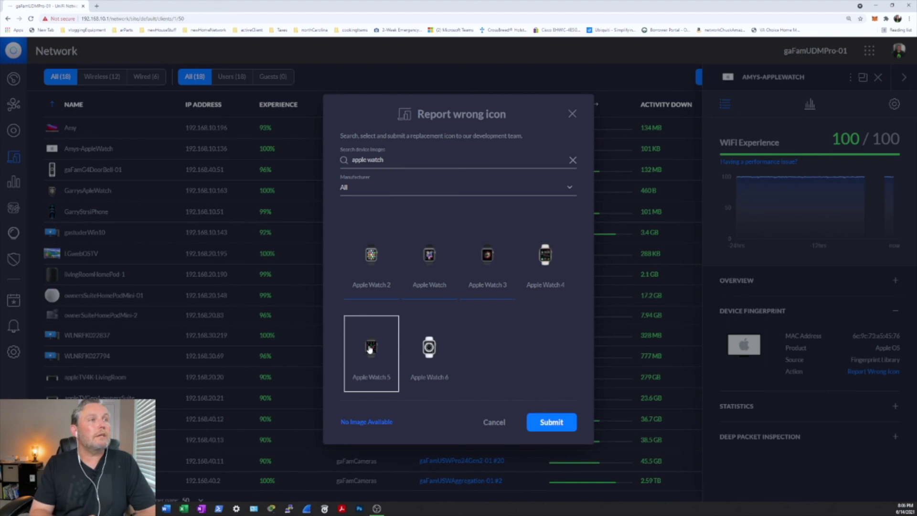
{"action": "left_click", "coordinate": [551, 422]}
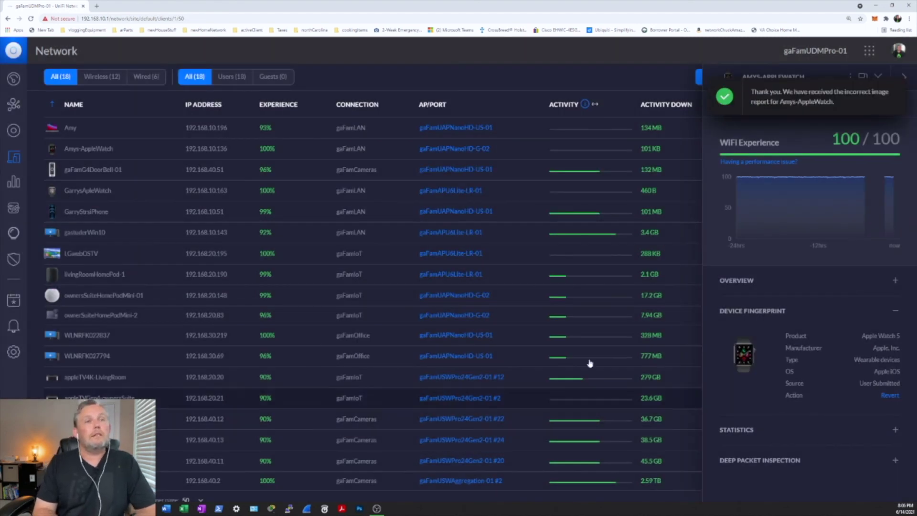